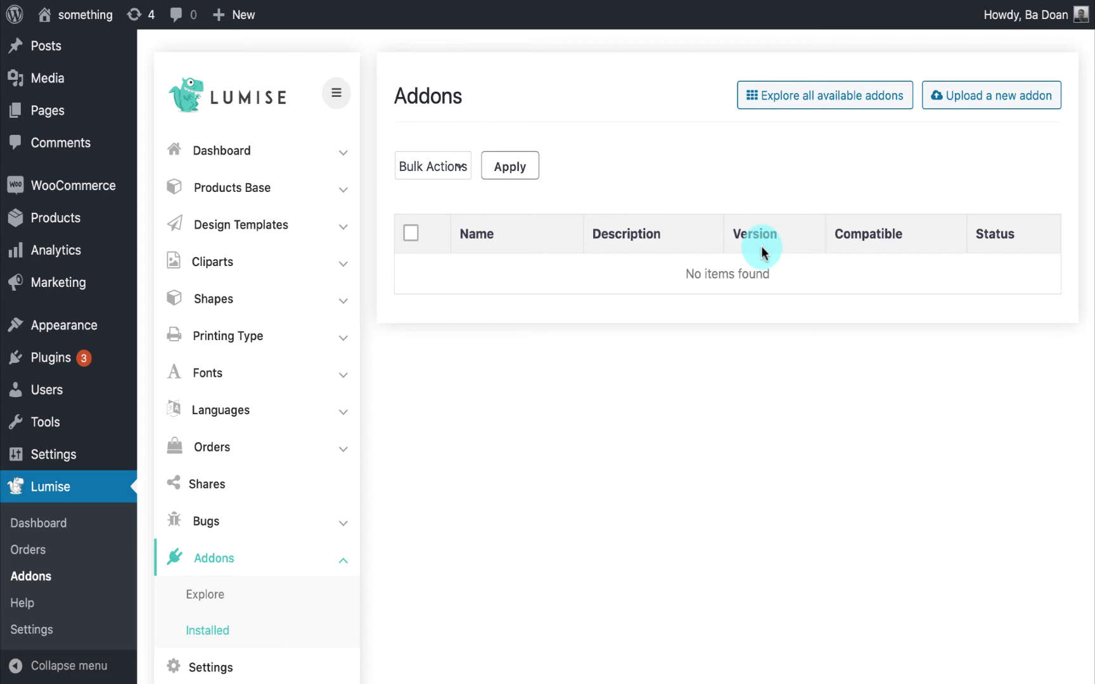
- Upload printful.zip from the Downloads folder as a new Lumise addon and install it
{"action": "left_click", "coordinate": [1026, 95]}
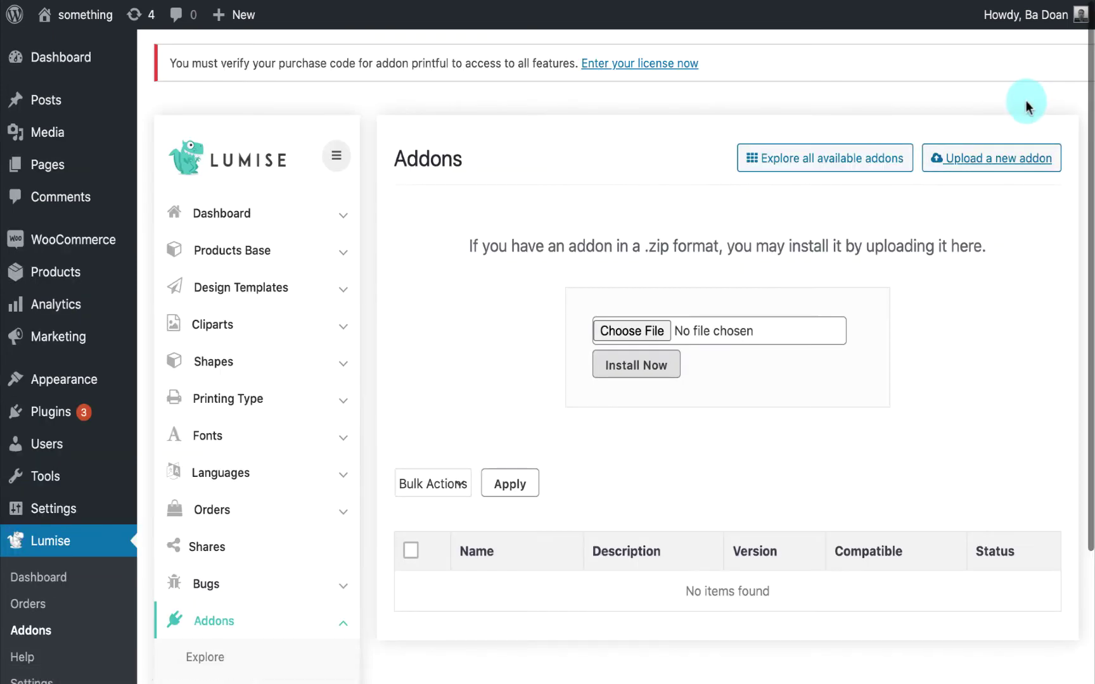
{"action": "left_click", "coordinate": [646, 335]}
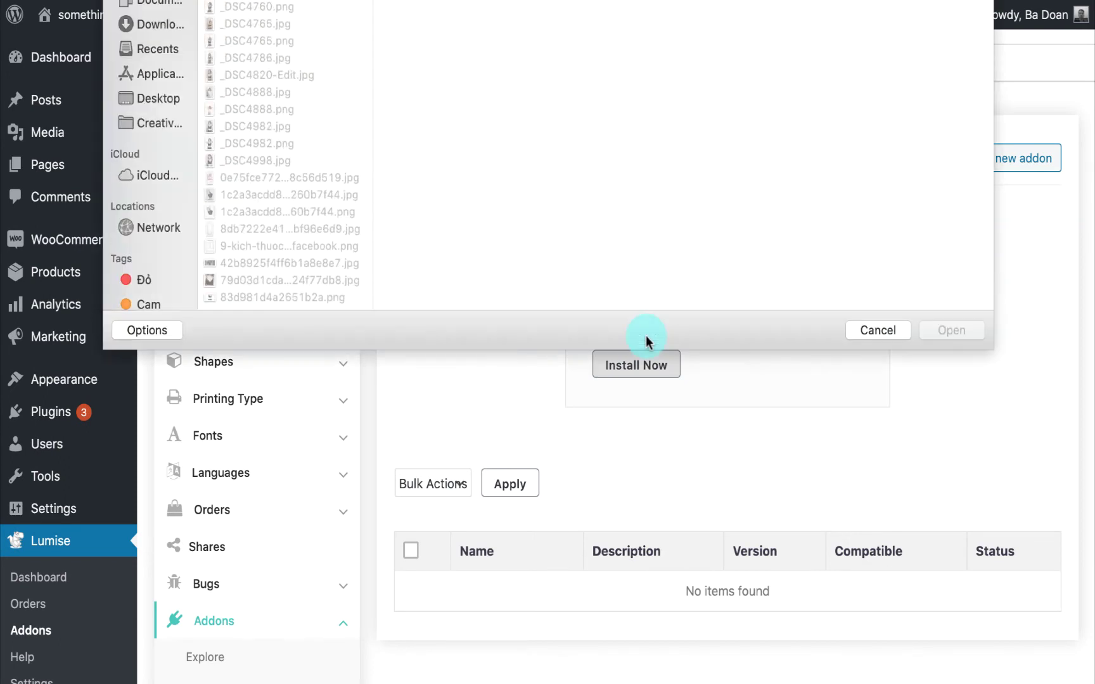
{"action": "left_click", "coordinate": [150, 26]}
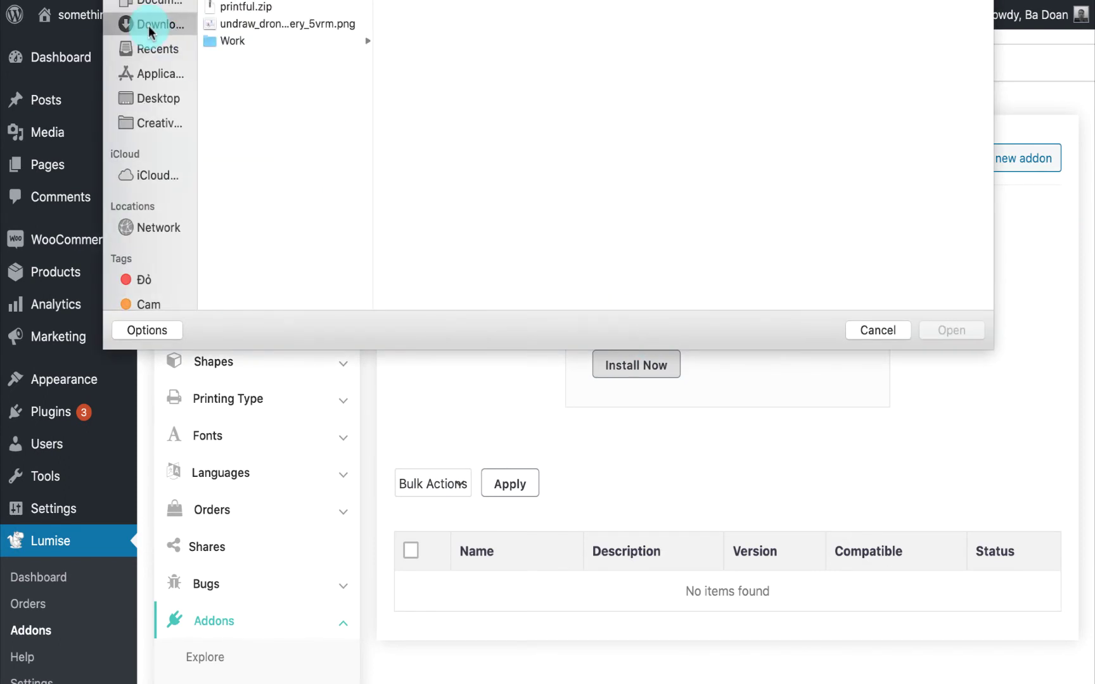
{"action": "double_click", "coordinate": [246, 7]}
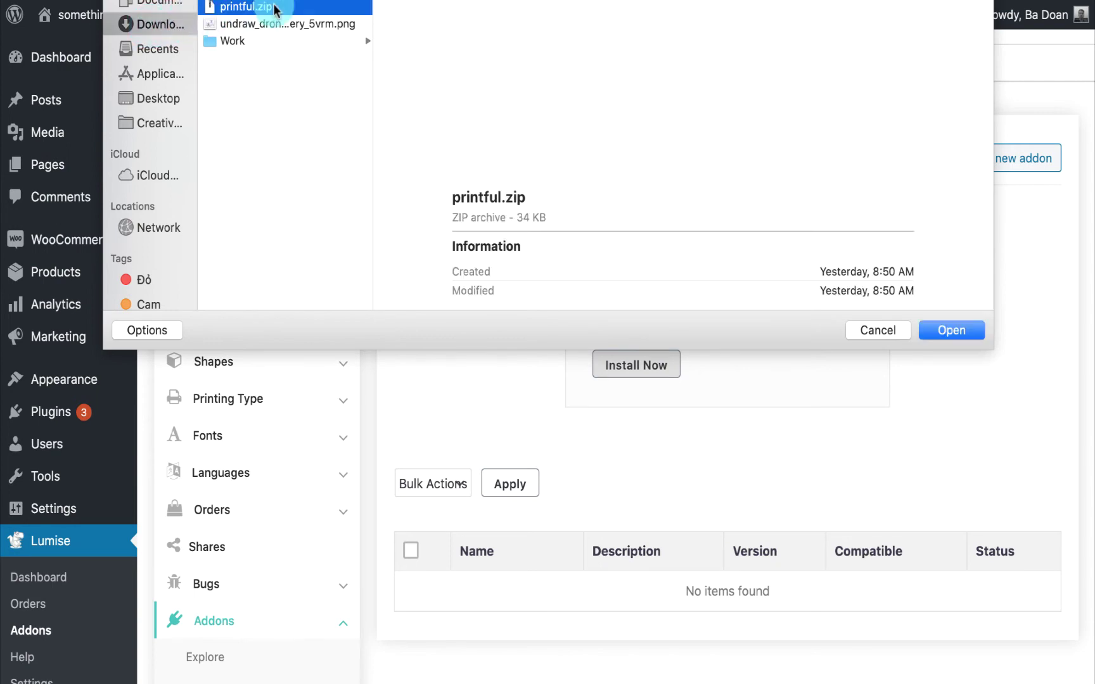
{"action": "left_click", "coordinate": [658, 369]}
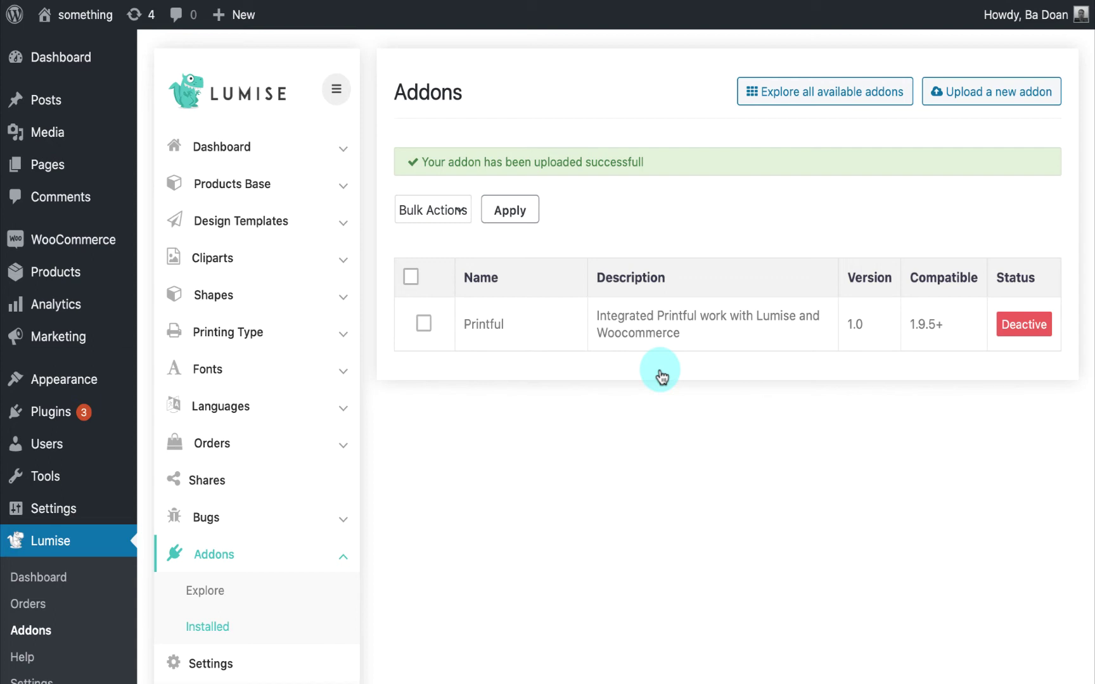
- Switch the Printful addon from Deactive to active and go to its addon settings
{"action": "left_click", "coordinate": [1024, 324]}
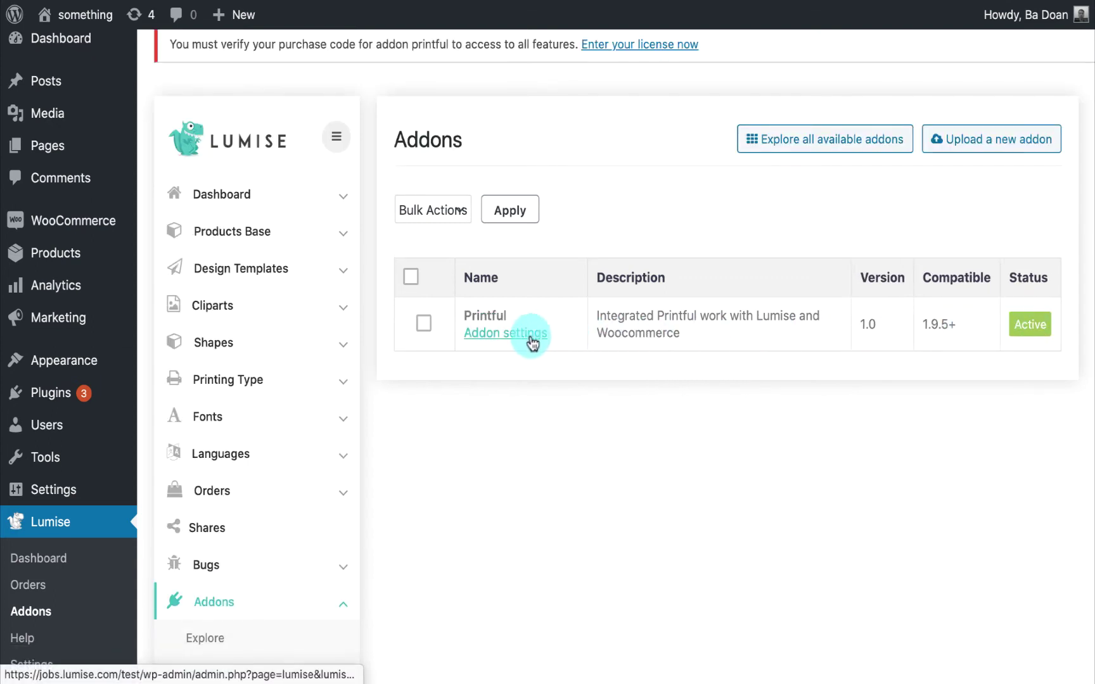
{"action": "left_click", "coordinate": [513, 339]}
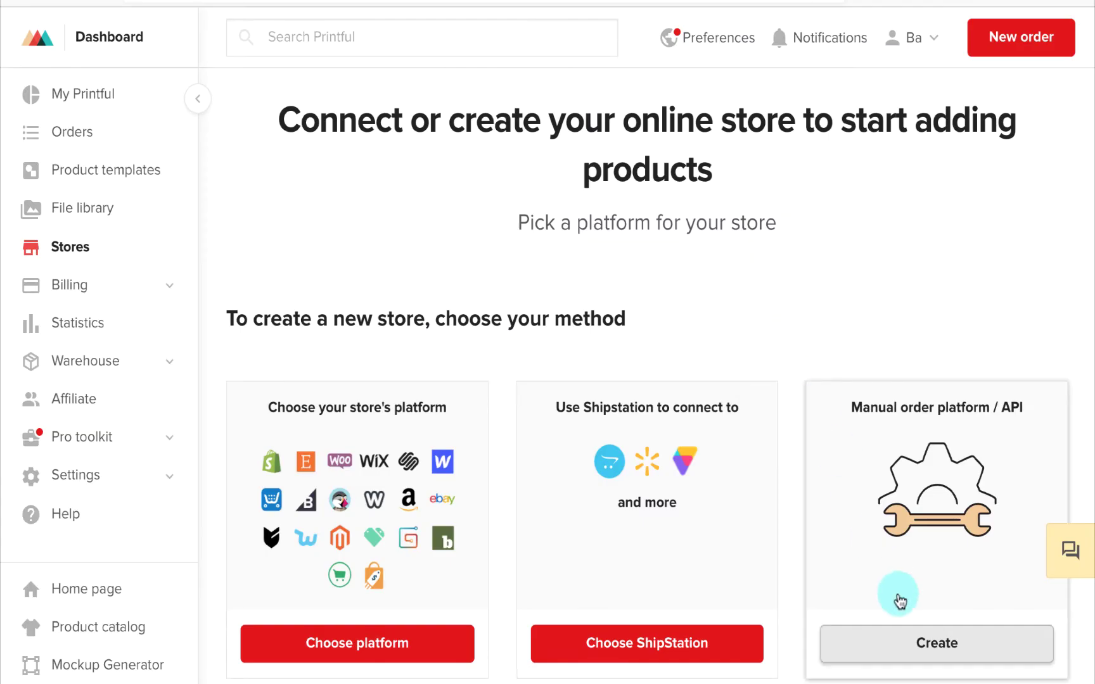
- Create a Manual order platform / API store named Test Store
{"action": "left_click", "coordinate": [915, 639]}
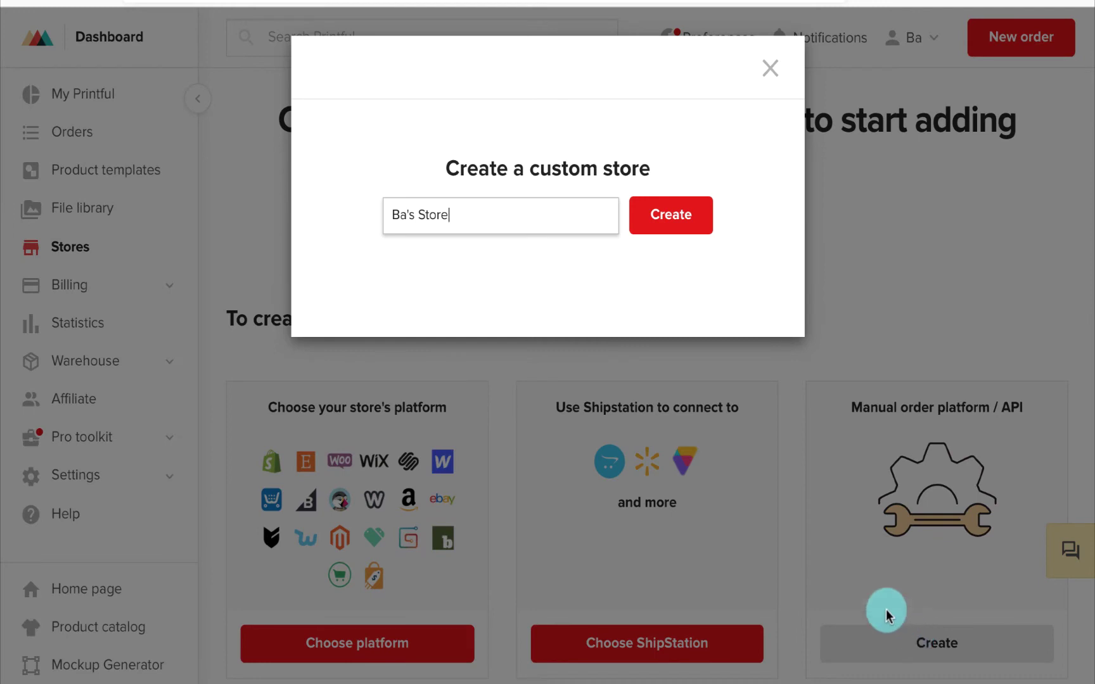
{"action": "double_click", "coordinate": [403, 214]}
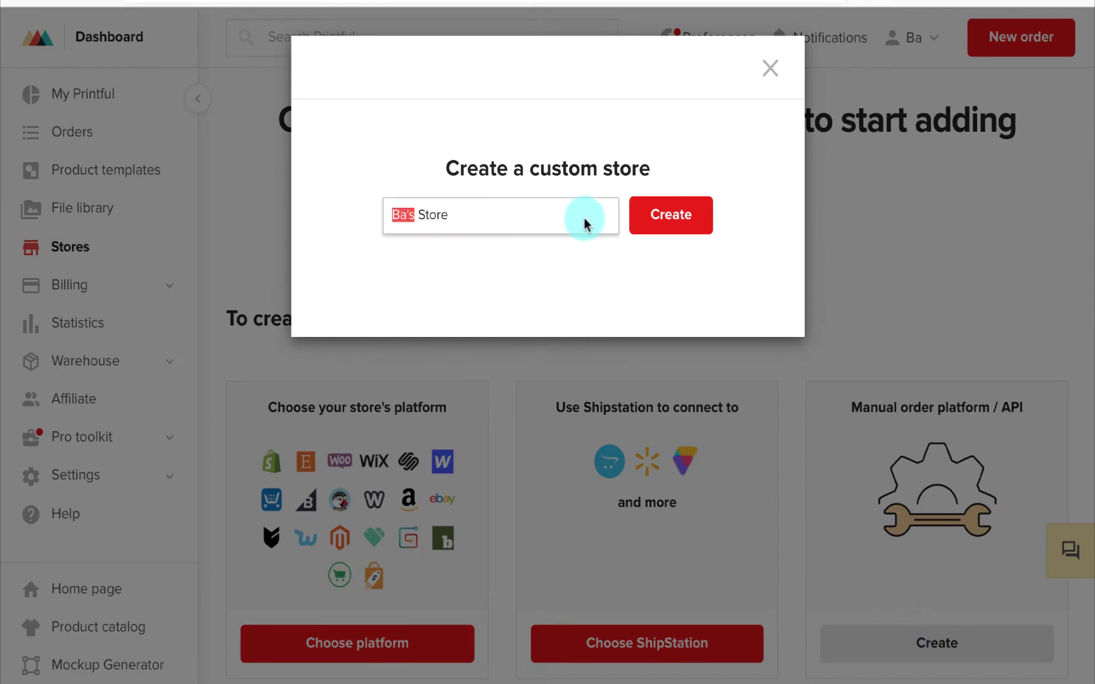
{"action": "type", "text": "Test"}
{"action": "left_click", "coordinate": [670, 215]}
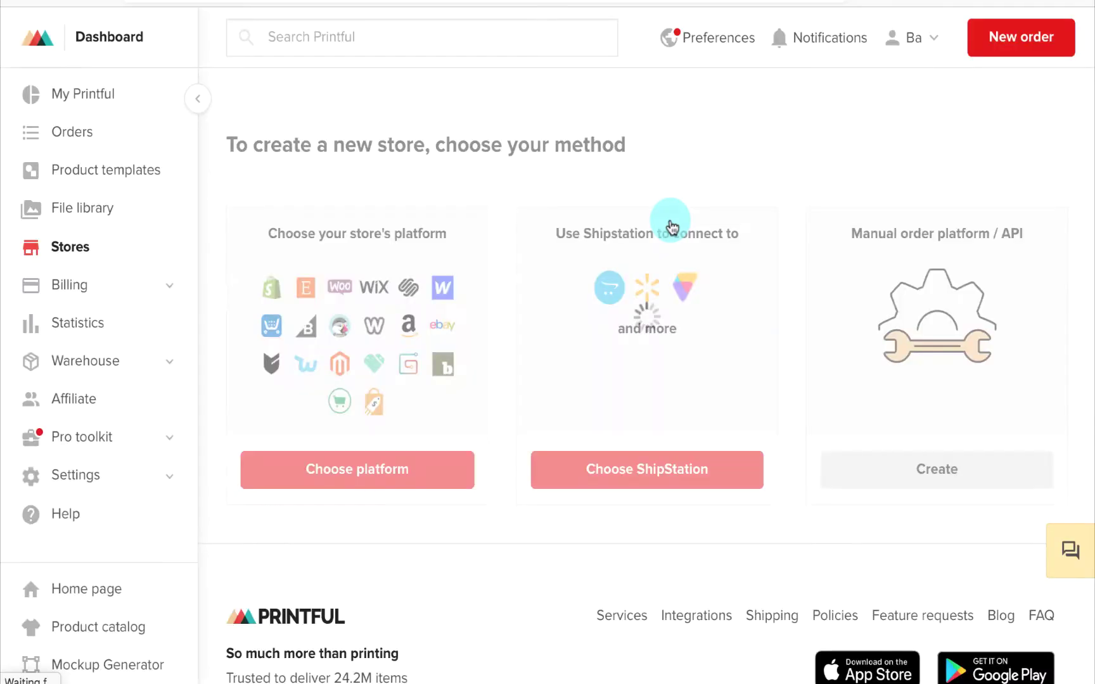
- Enable API access for Test Store on the Settings > API page
{"action": "left_click", "coordinate": [150, 479]}
{"action": "scroll", "coordinate": [149, 486], "scroll_direction": "down", "scroll_amount": 4}
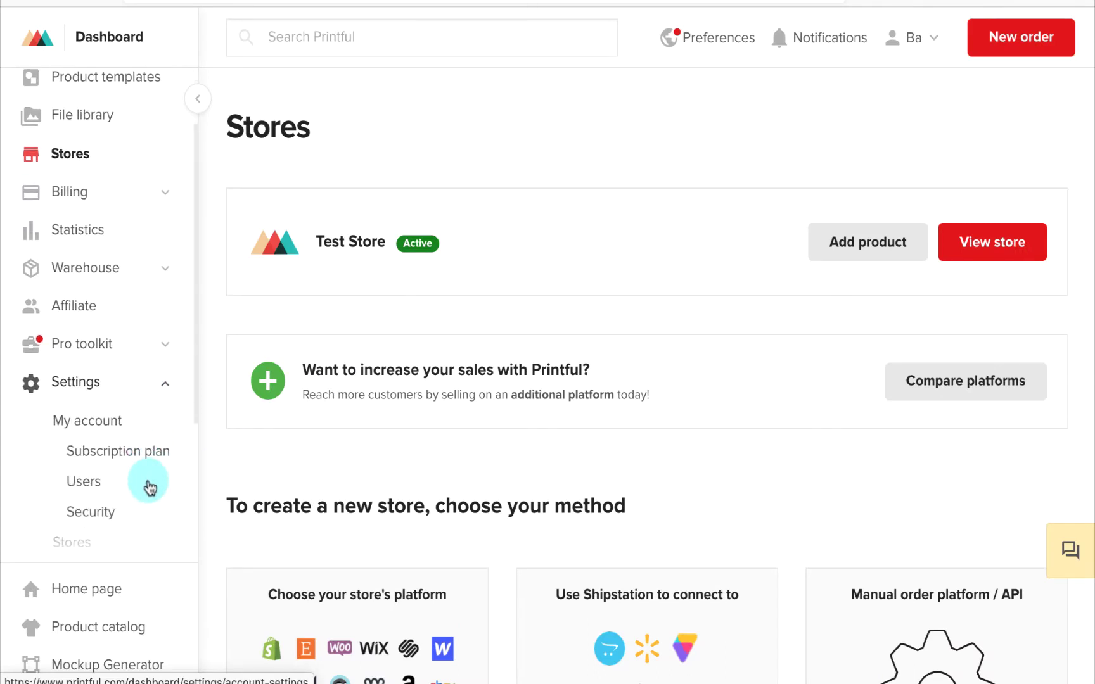
{"action": "scroll", "coordinate": [151, 486], "scroll_direction": "down", "scroll_amount": 2}
{"action": "left_click", "coordinate": [86, 493]}
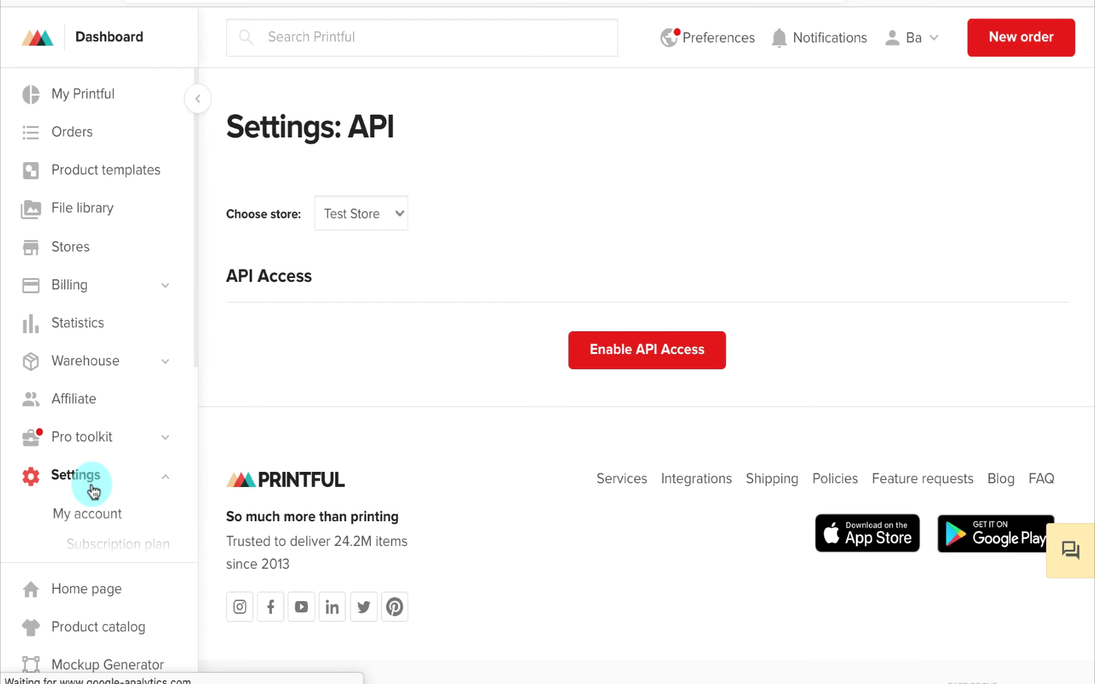
{"action": "left_click", "coordinate": [666, 346]}
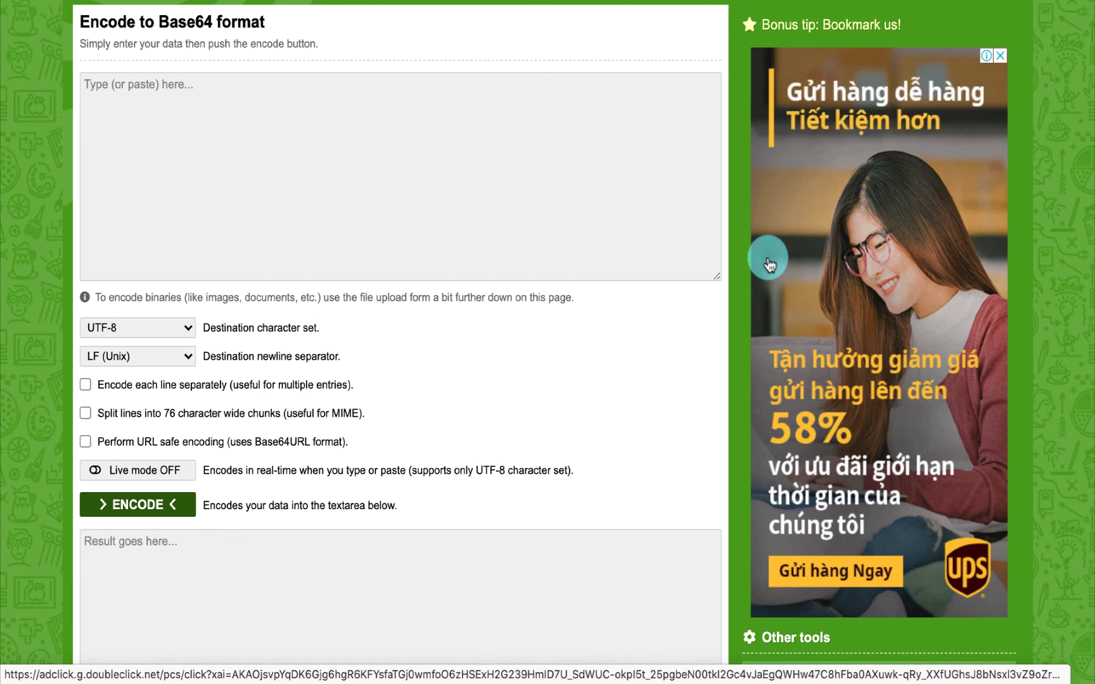
- Base64-encode the pasted Printful API key and copy the encoded result
{"action": "key", "text": "ctrl+v"}
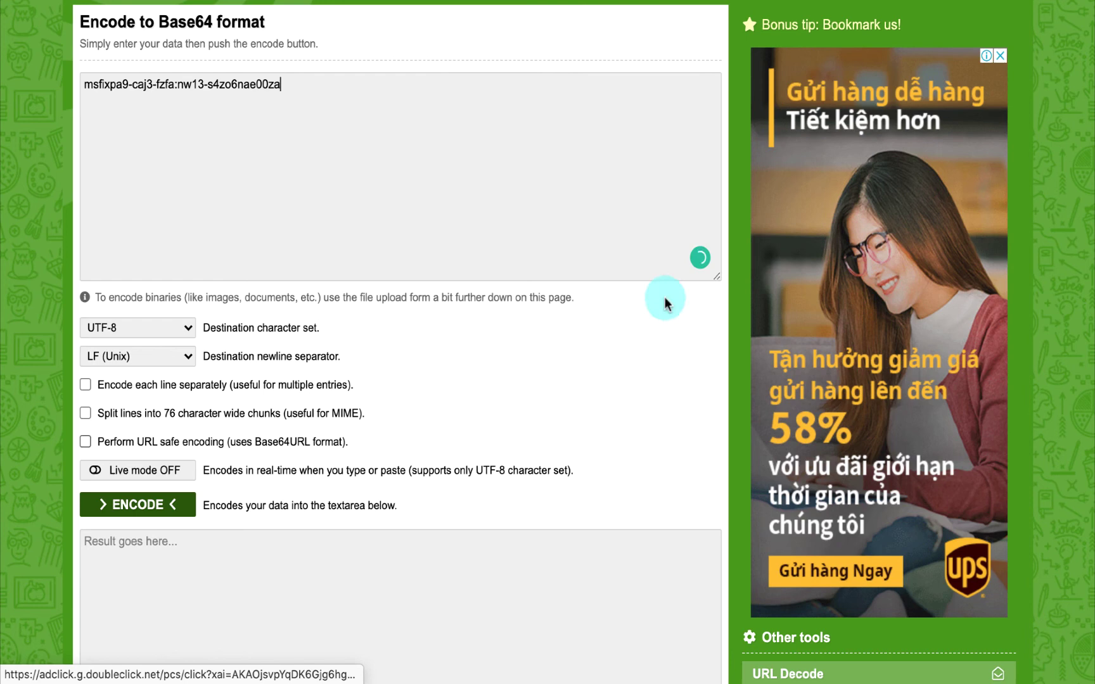
{"action": "left_click", "coordinate": [141, 505]}
{"action": "scroll", "coordinate": [141, 510], "scroll_direction": "down", "scroll_amount": 4}
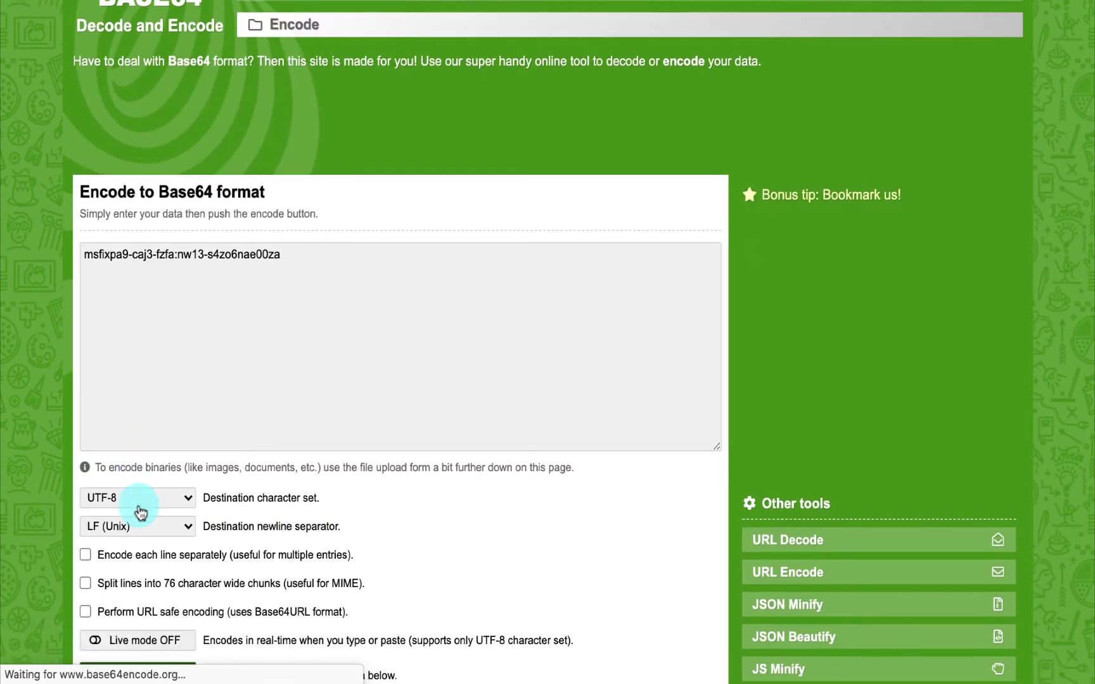
{"action": "scroll", "coordinate": [141, 510], "scroll_direction": "down", "scroll_amount": 4}
{"action": "scroll", "coordinate": [141, 510], "scroll_direction": "down", "scroll_amount": 3}
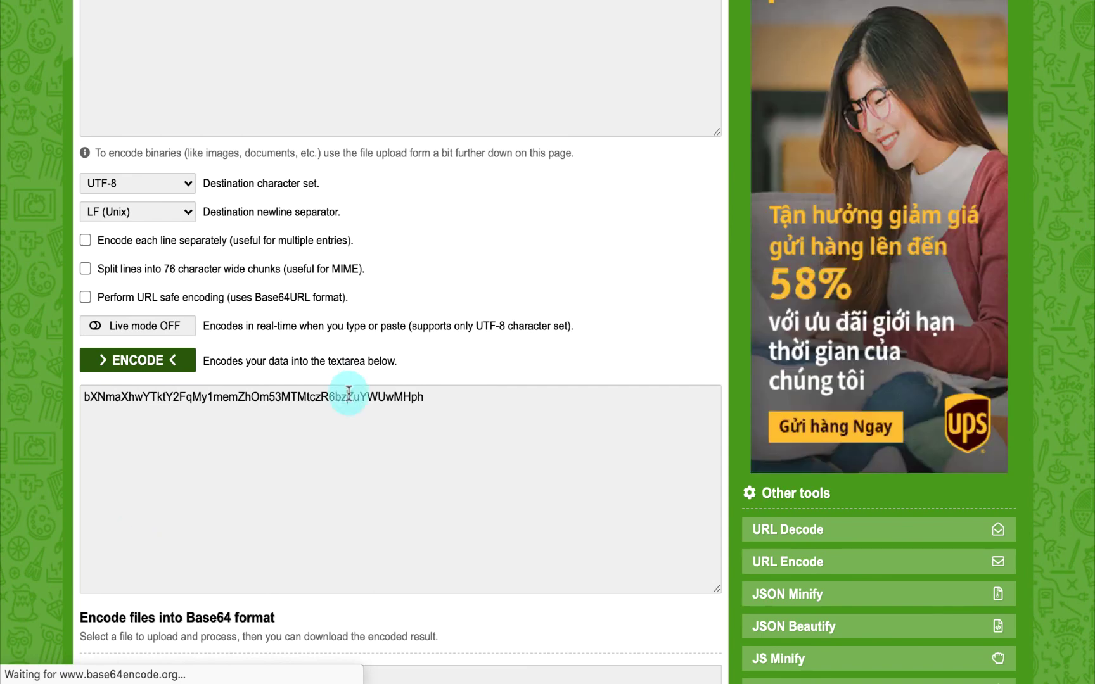
{"action": "double_click", "coordinate": [348, 396]}
{"action": "key", "text": "ctrl+c"}
{"action": "key", "text": "alt+Tab"}
- Put the Base64-encoded key in the Printful API field and save the addon settings
{"action": "key", "text": "ctrl+v"}
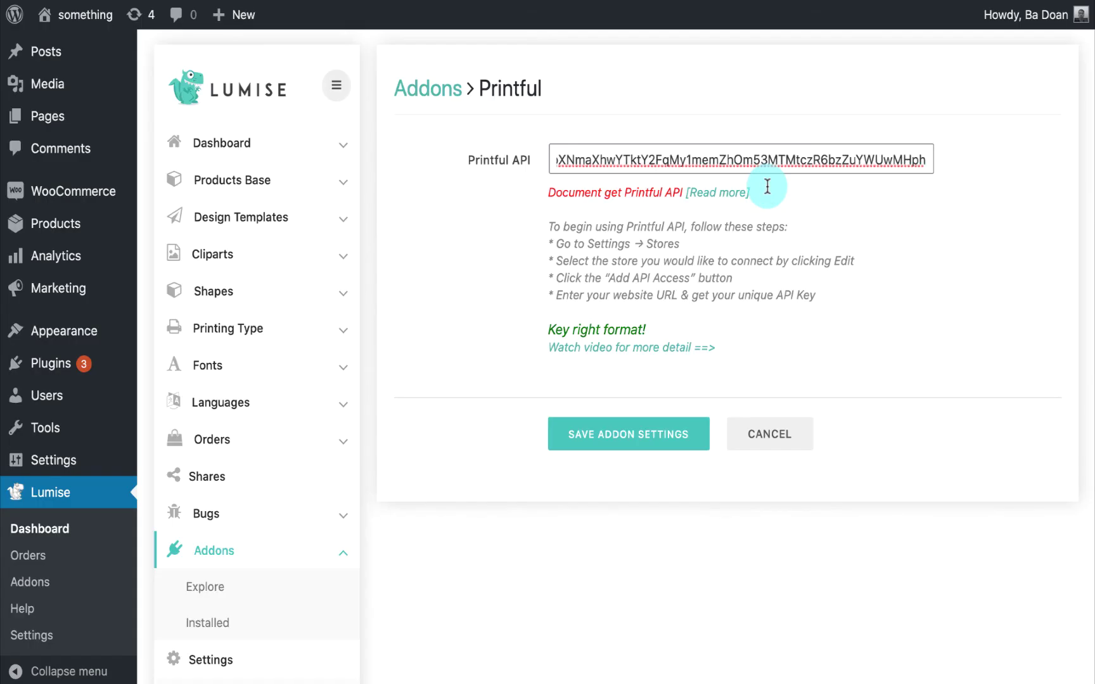
{"action": "left_click", "coordinate": [661, 436]}
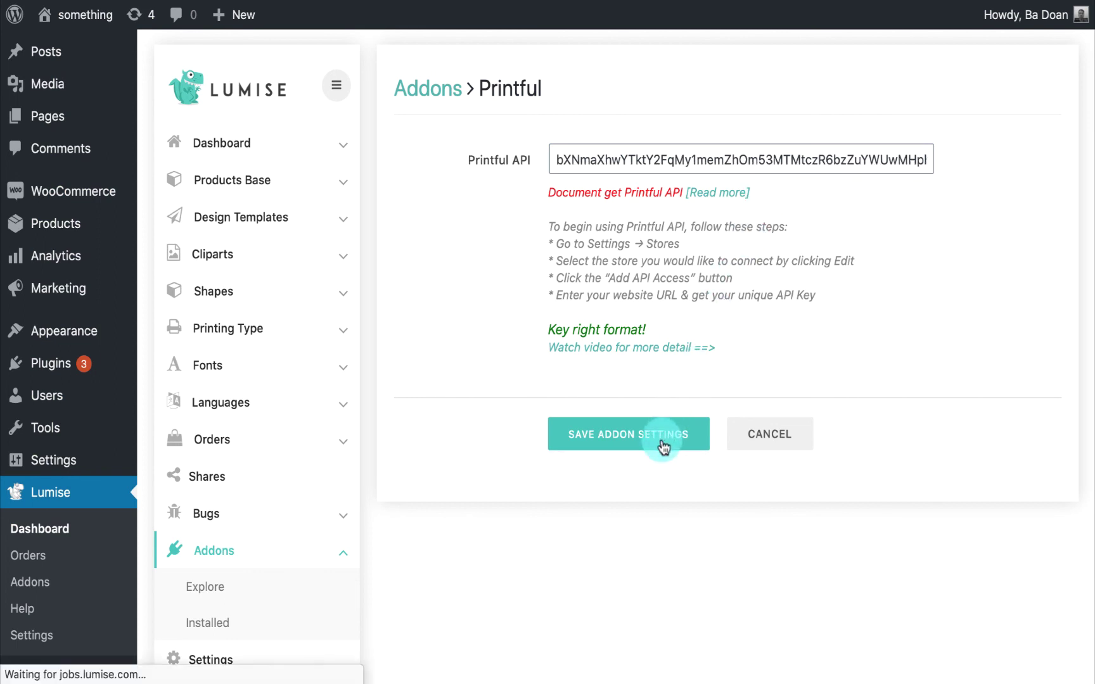